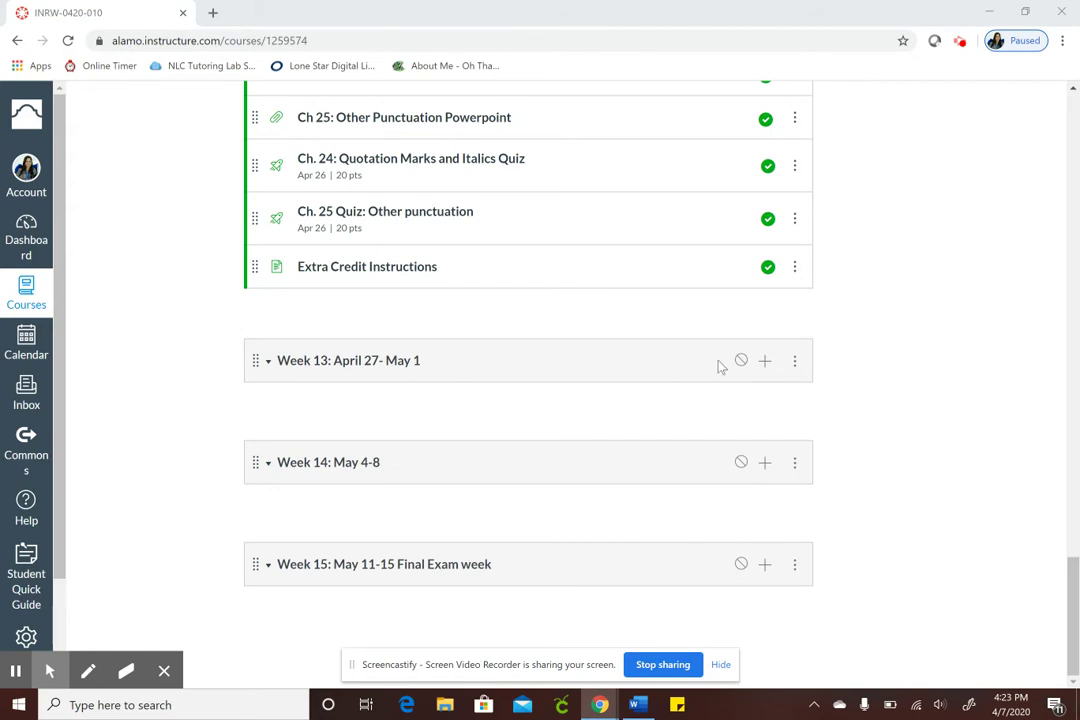
Add a New Quiz item named 'Article Response' to the Week 13: April 27–May 1 module.
click(765, 363)
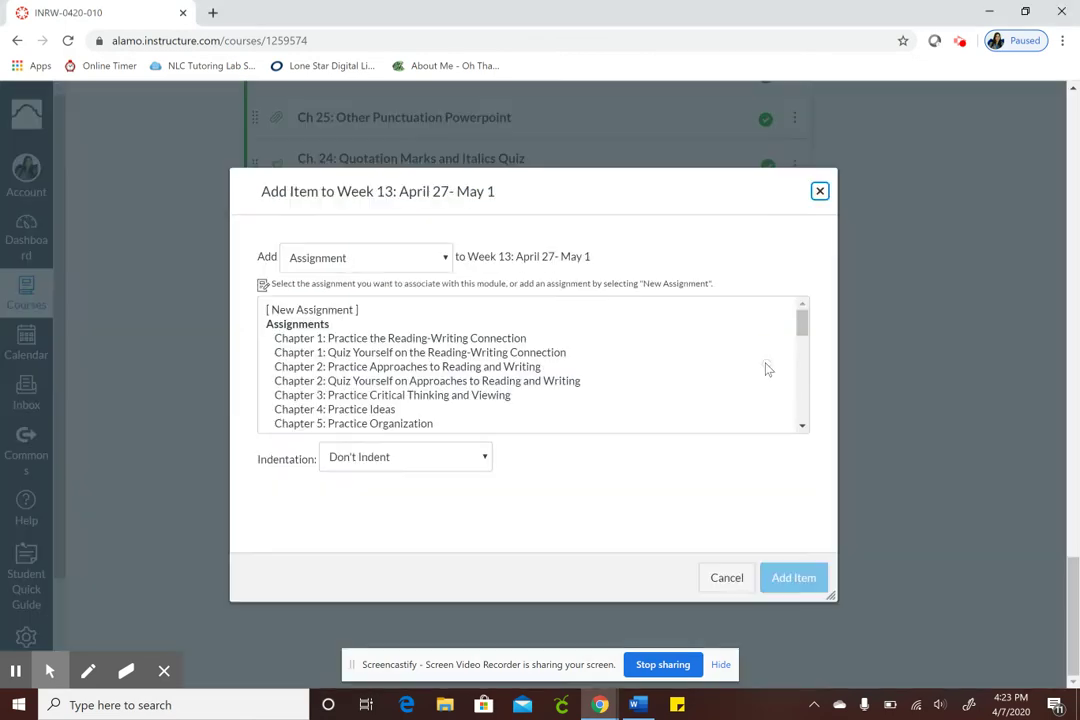
click(344, 262)
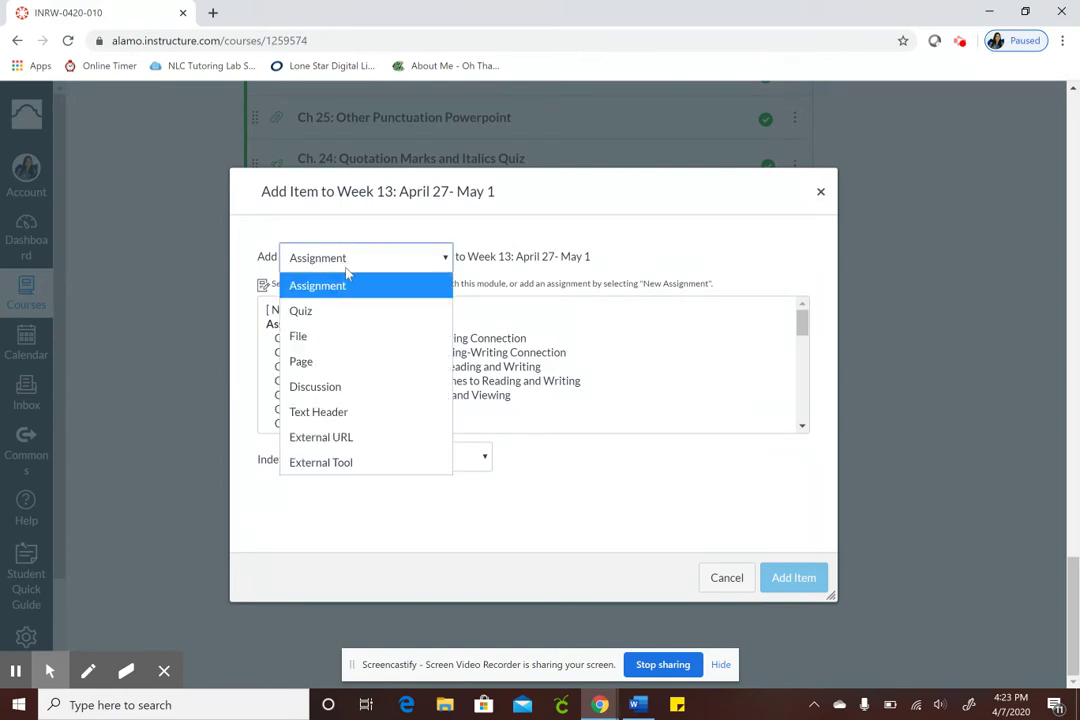
click(320, 309)
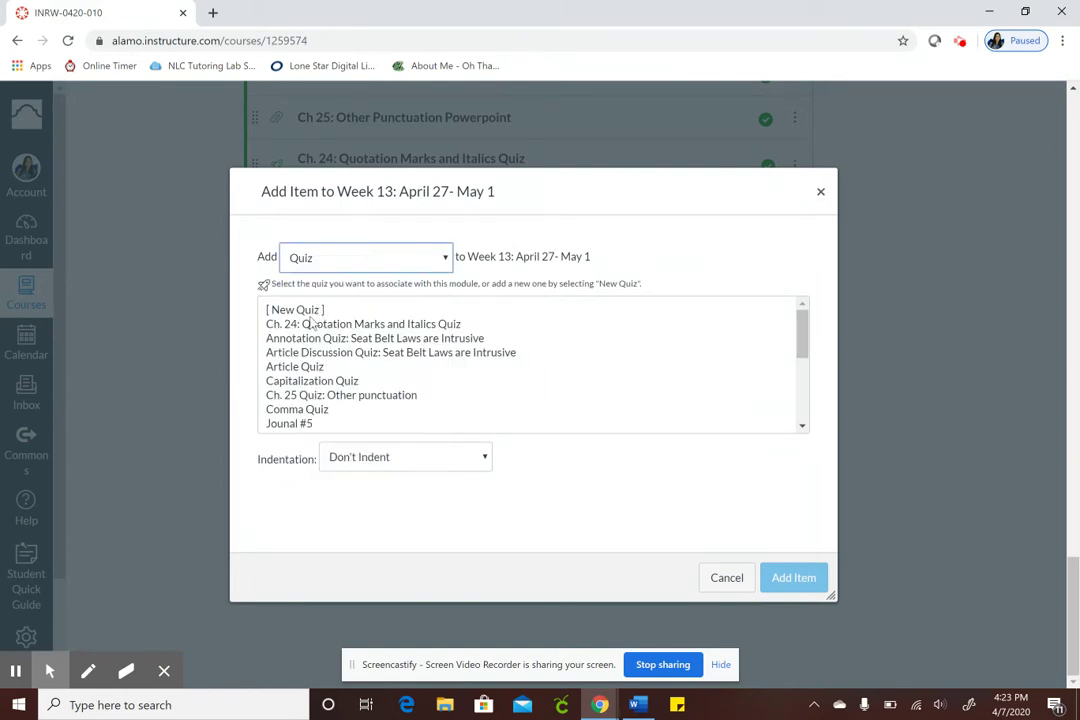
click(293, 312)
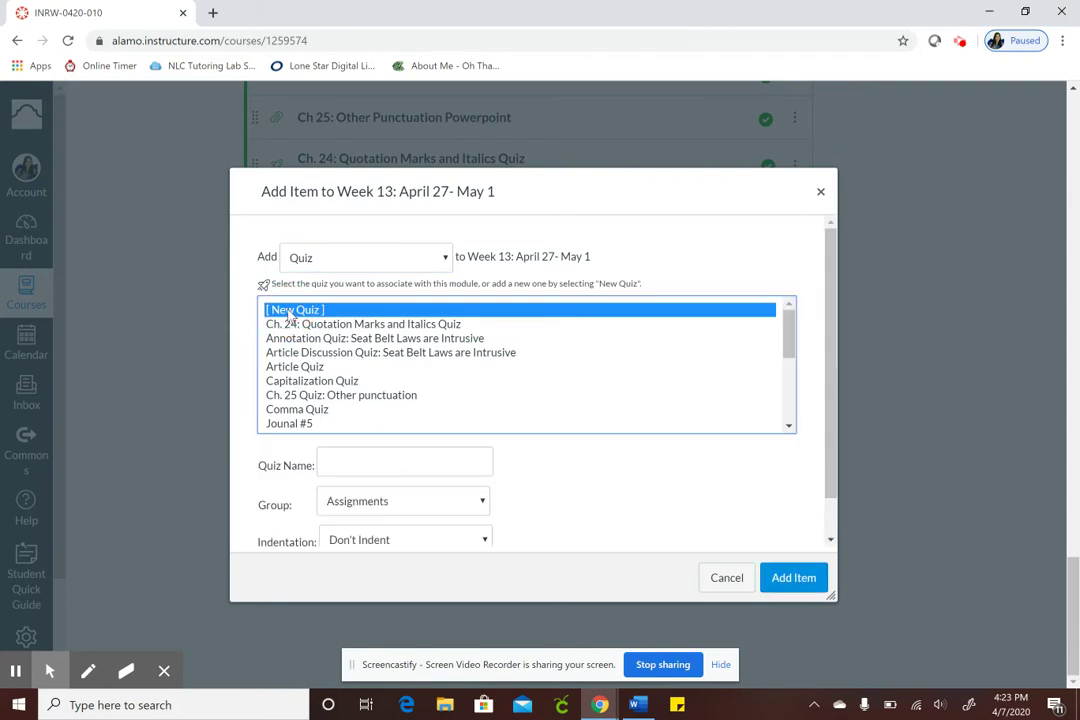
click(356, 466)
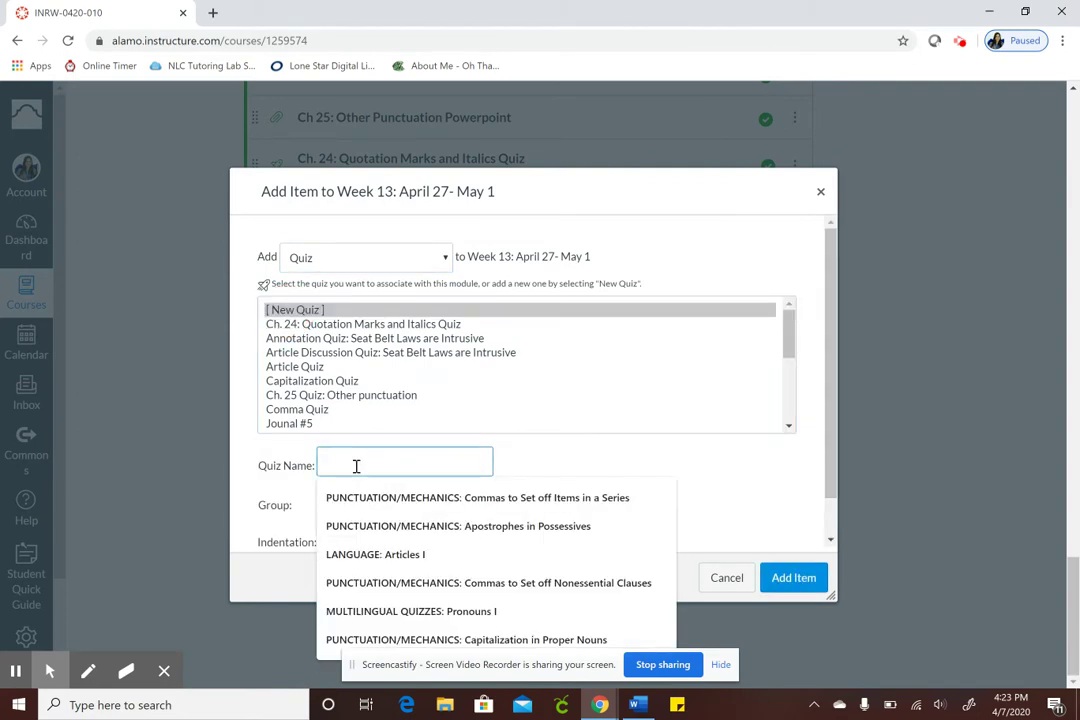
text(Article)
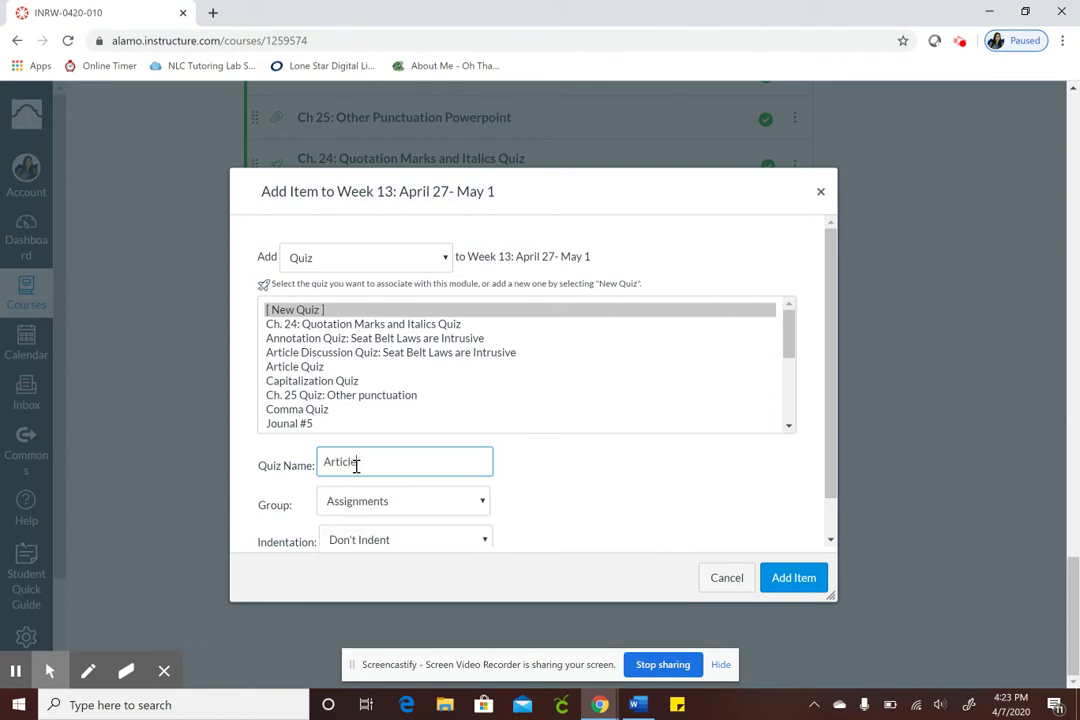
text( REsp)
click(793, 578)
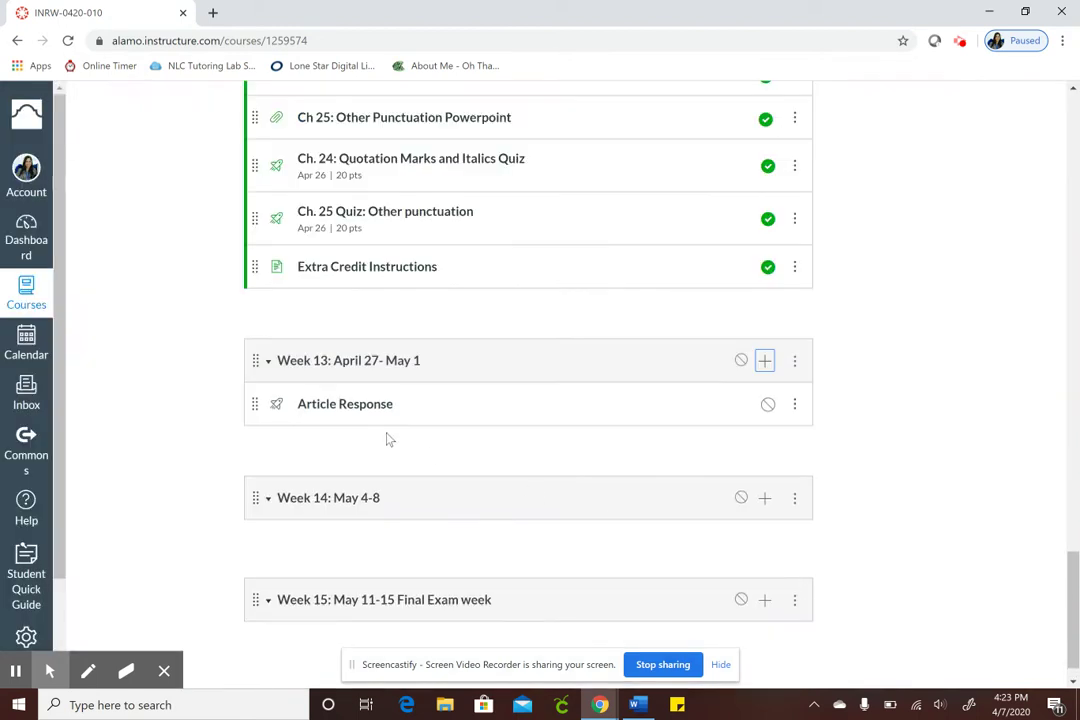
Open the Article Response quiz for editing and focus the Quiz Instructions box.
click(331, 412)
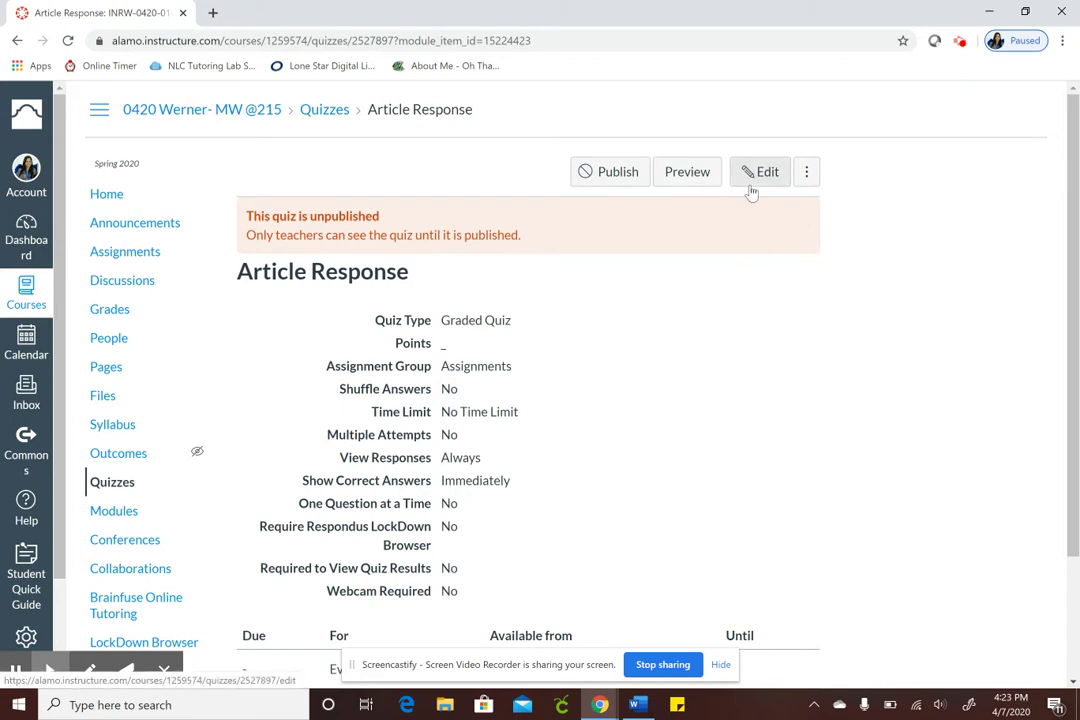
click(752, 182)
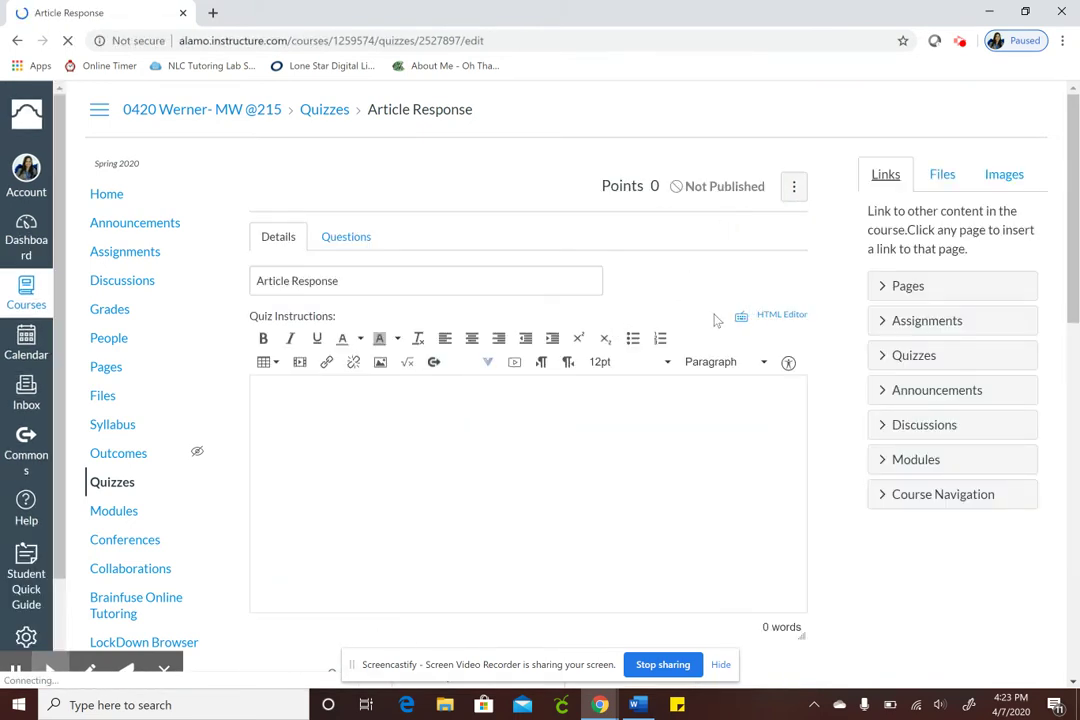
scroll(505, 433, down, 2)
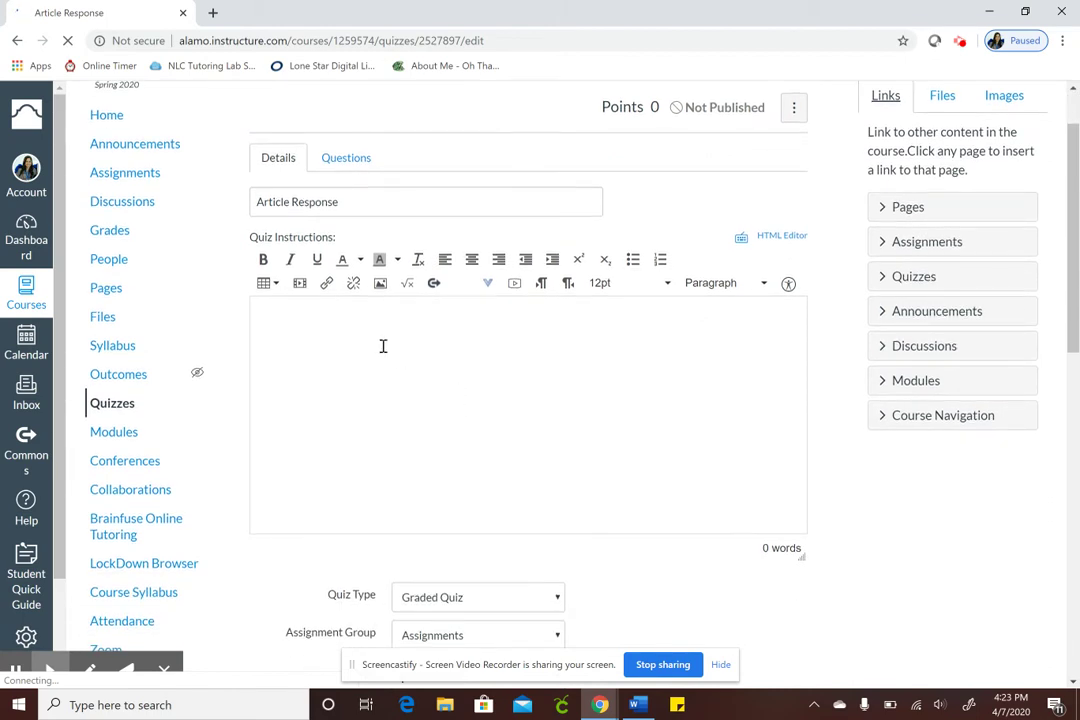
click(378, 351)
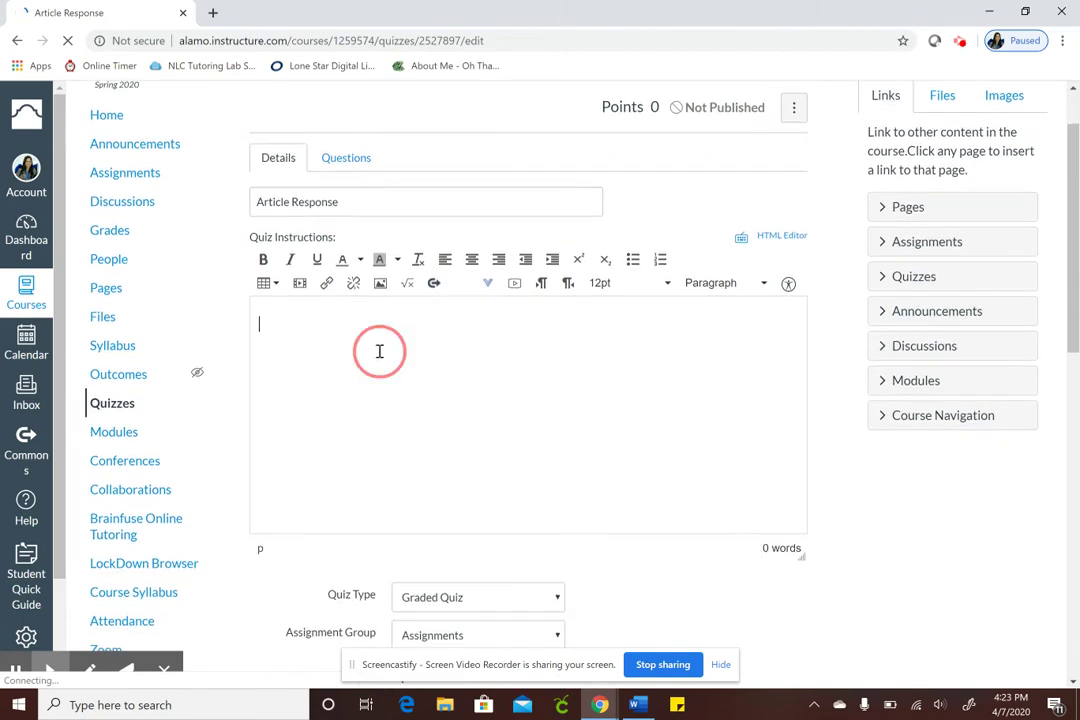
Copy the Article Directions paragraph from the Word document into the clipboard for the instructions.
click(636, 705)
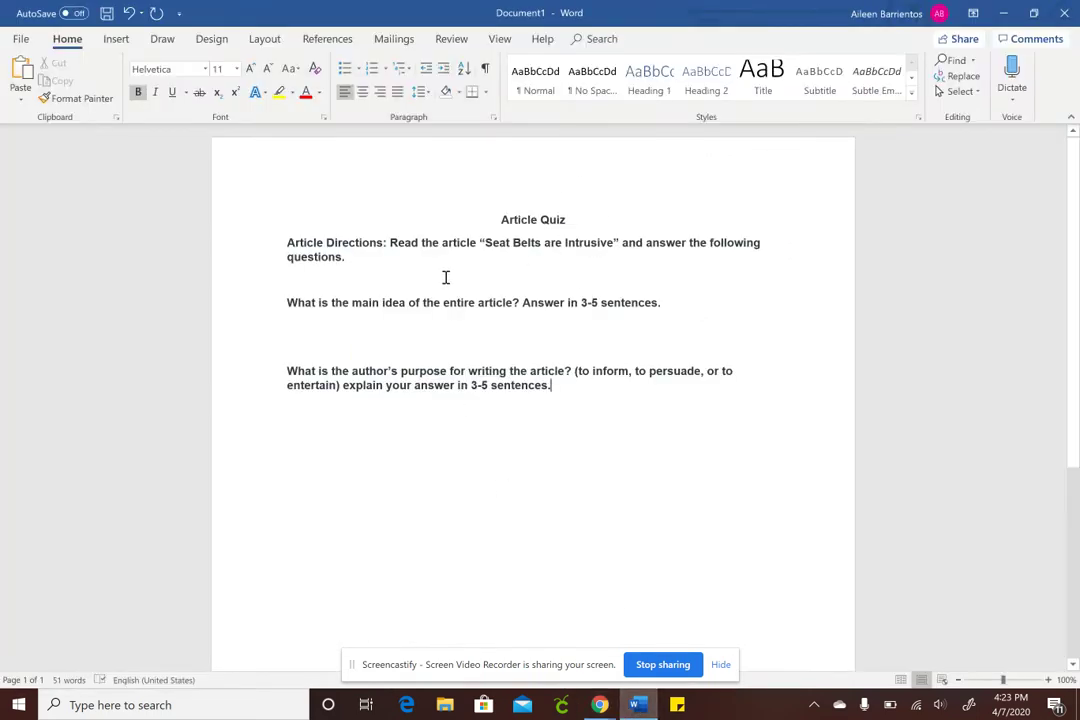
drag(384, 258, 288, 242)
key(ctrl+c)
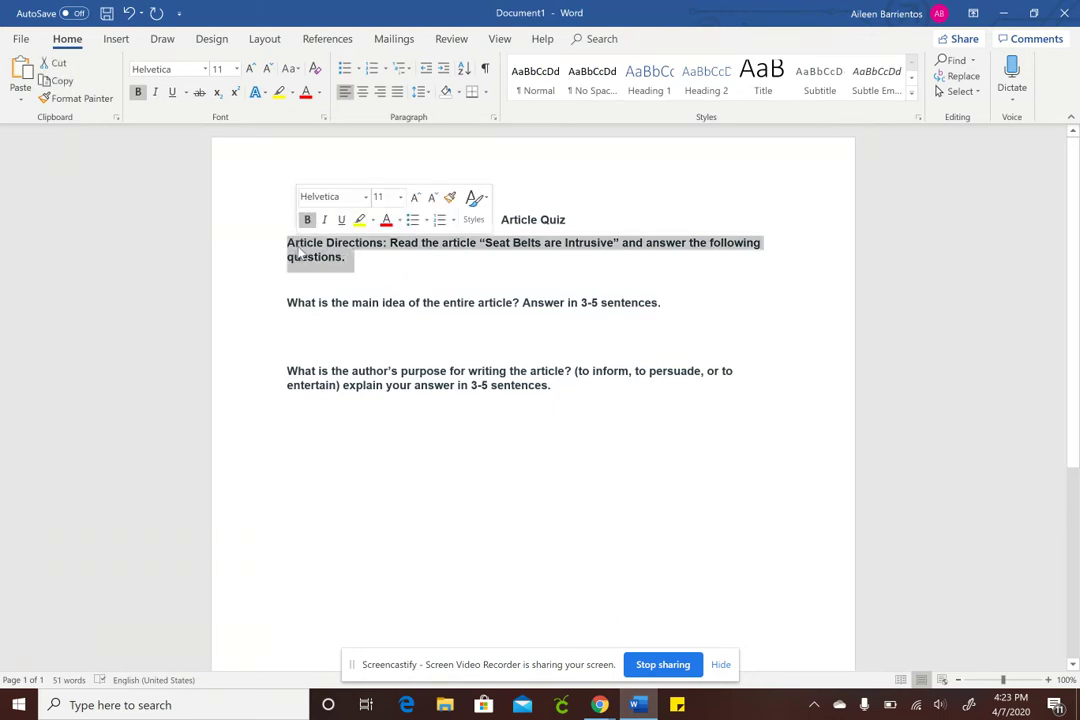
mouse_move(599, 705)
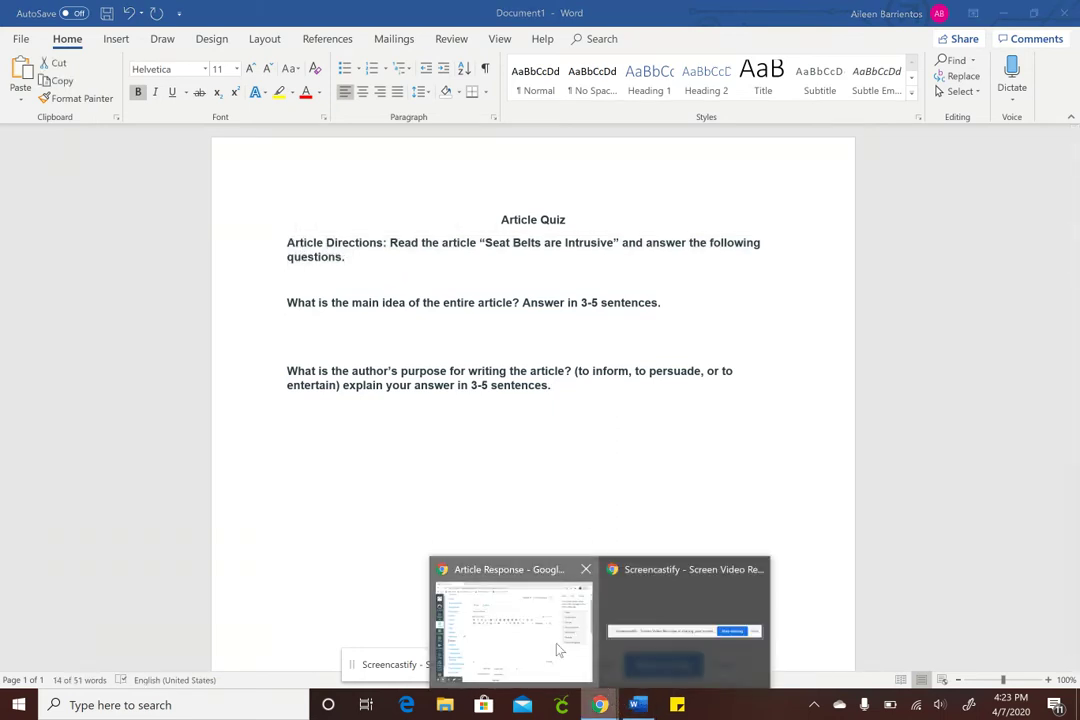
click(469, 543)
click(422, 393)
Paste the article directions into Quiz Instructions, review the quiz settings, then go to Questions.
key(ctrl+v)
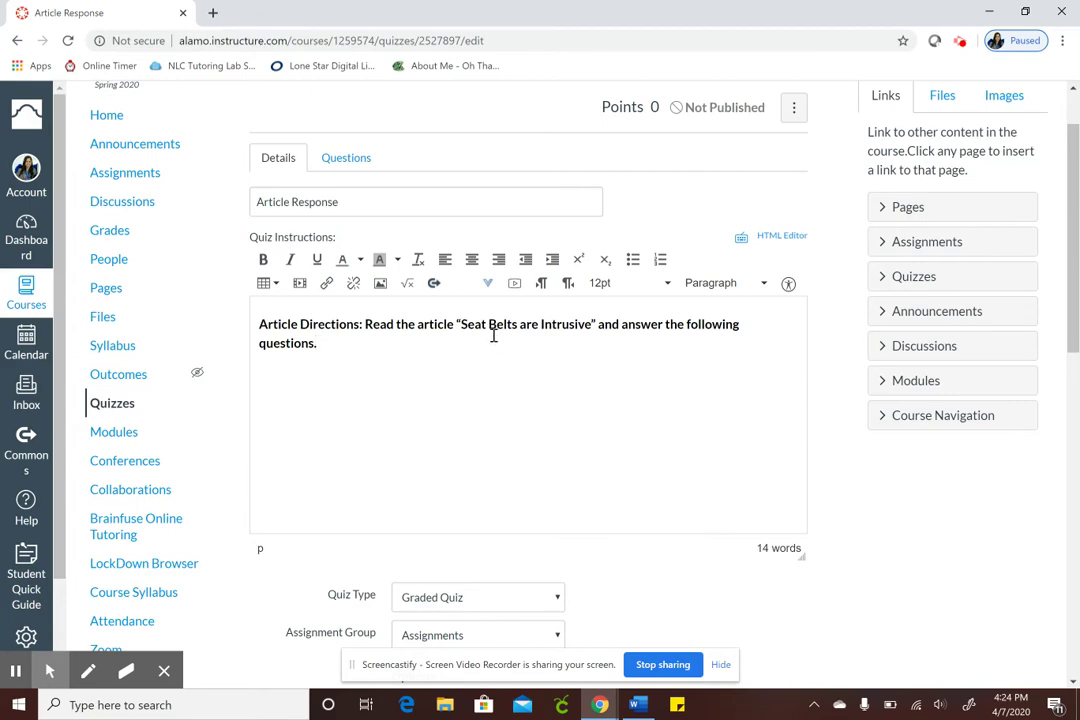
scroll(485, 275, up, 1)
scroll(484, 412, down, 1)
scroll(480, 395, down, 1)
scroll(460, 390, up, 2)
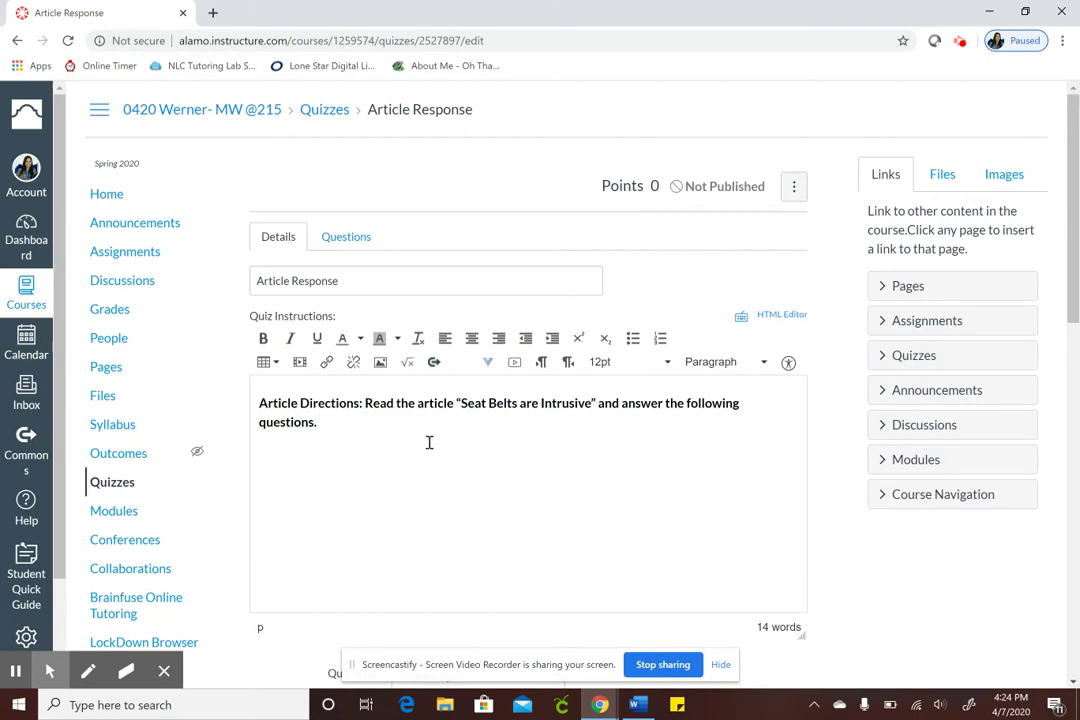
scroll(429, 443, down, 1)
scroll(562, 369, down, 2)
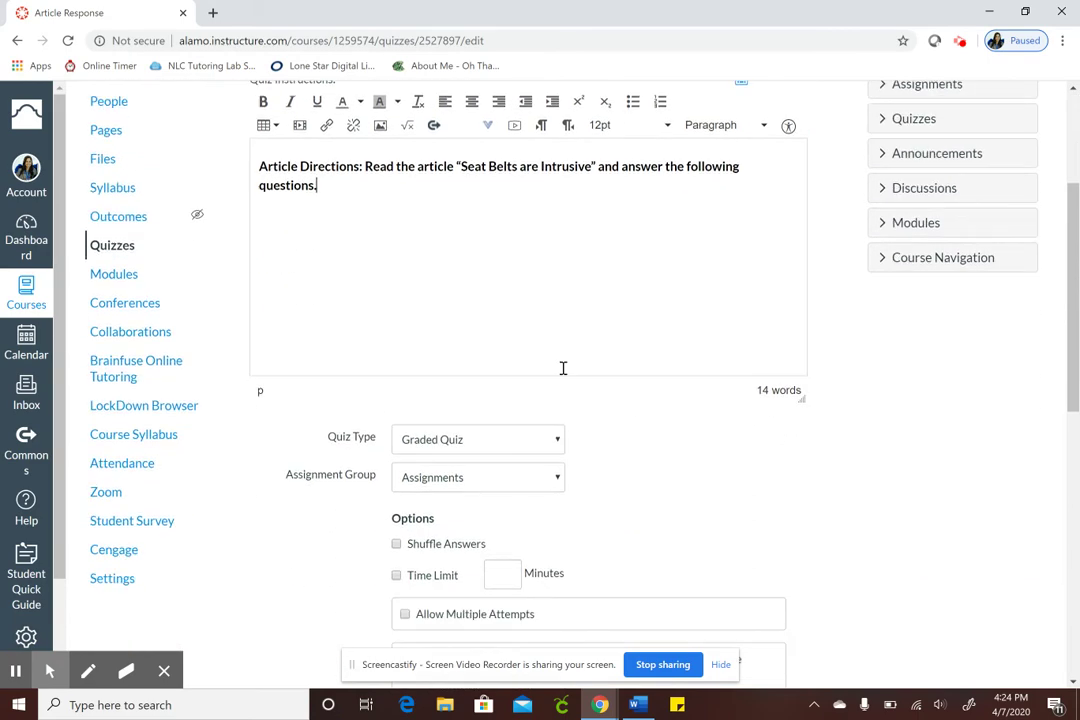
scroll(559, 362, down, 3)
scroll(567, 357, down, 2)
scroll(560, 420, down, 3)
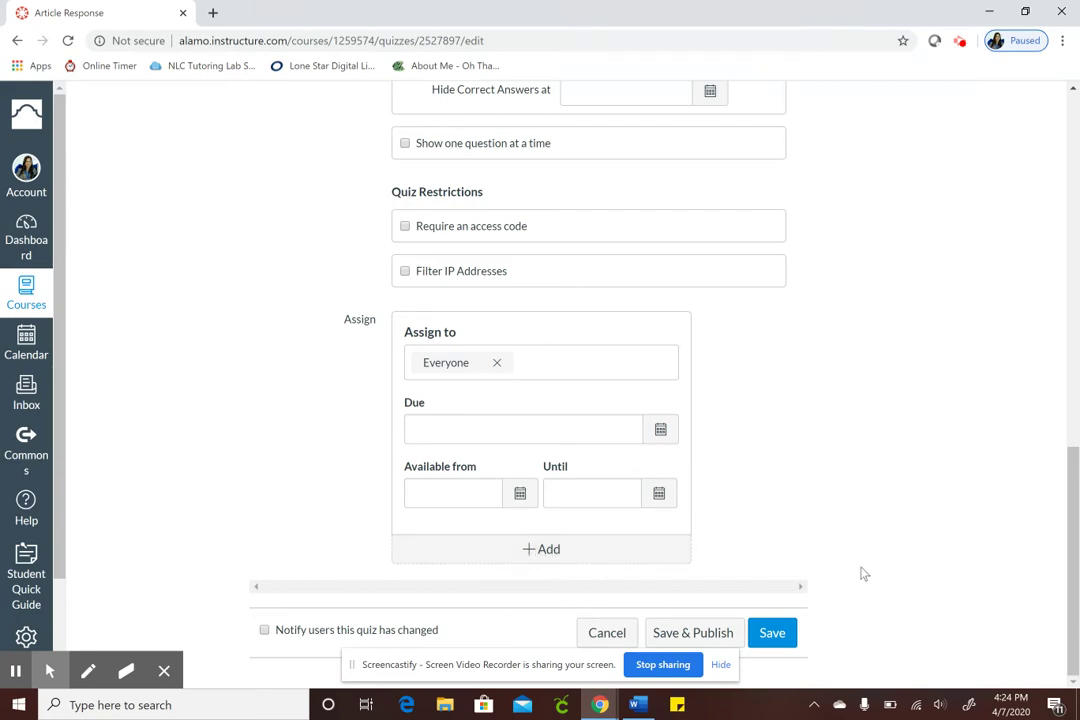
scroll(865, 562, up, 3)
scroll(863, 562, up, 6)
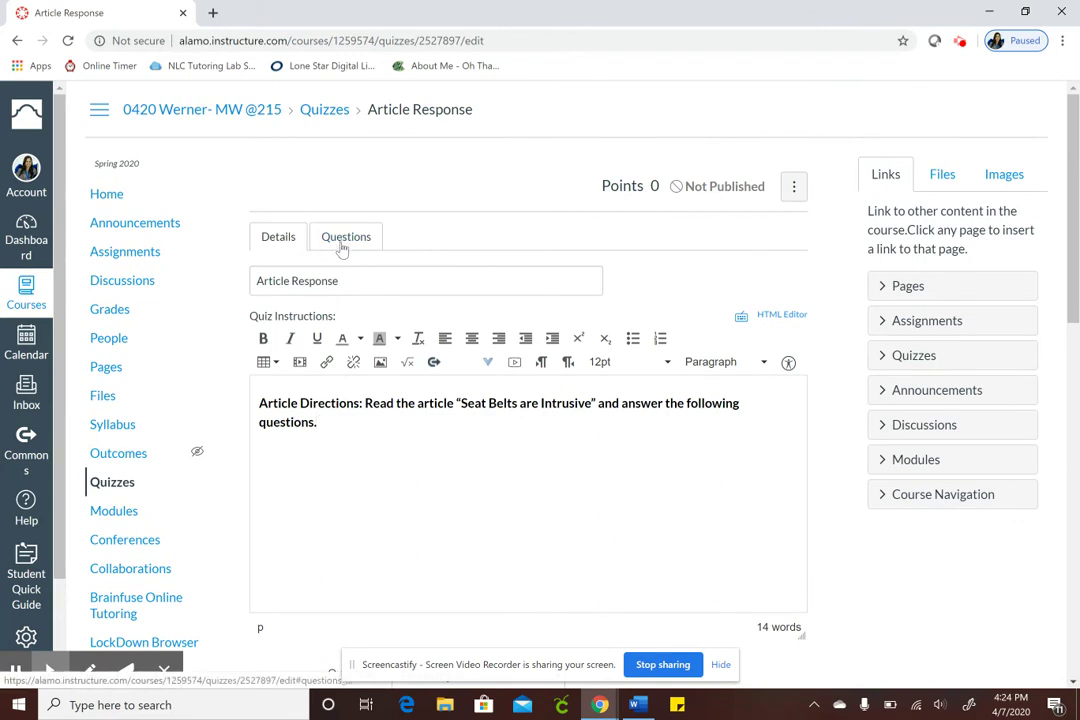
click(342, 242)
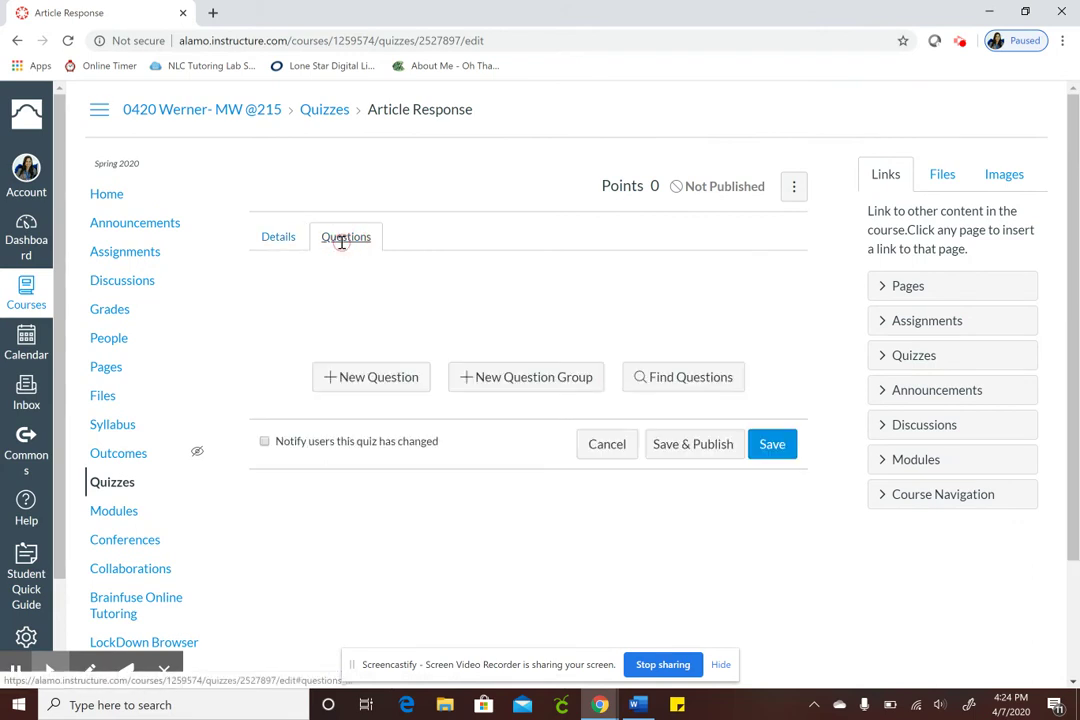
Add a new Essay Question to the quiz and ready its question text box.
click(353, 385)
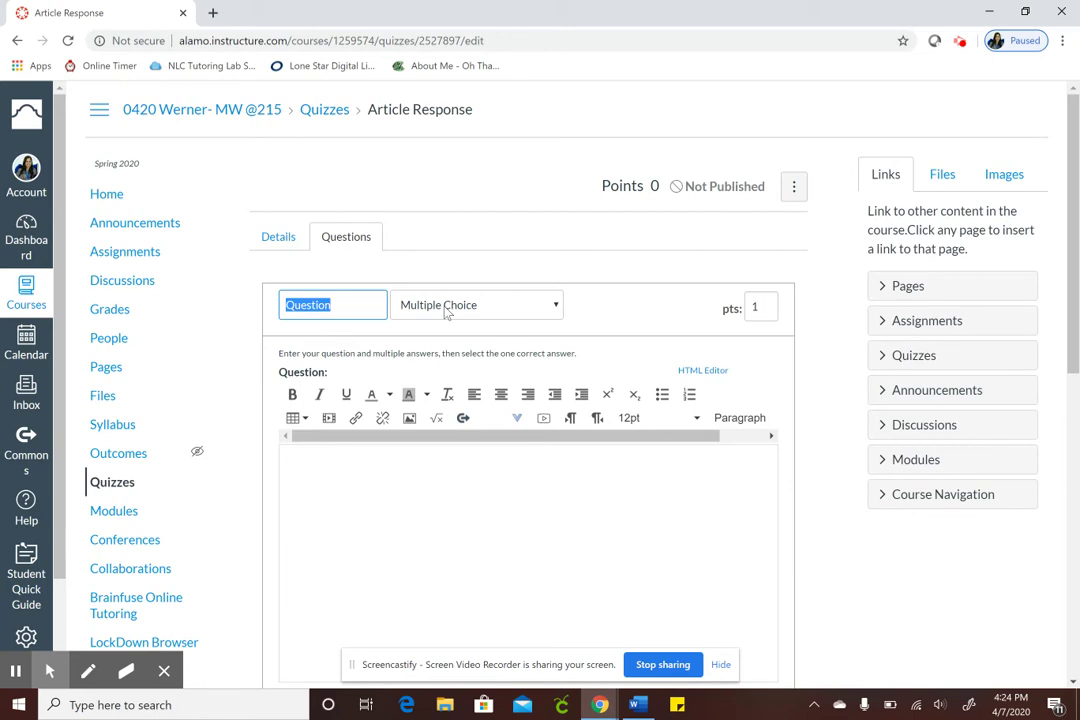
click(447, 313)
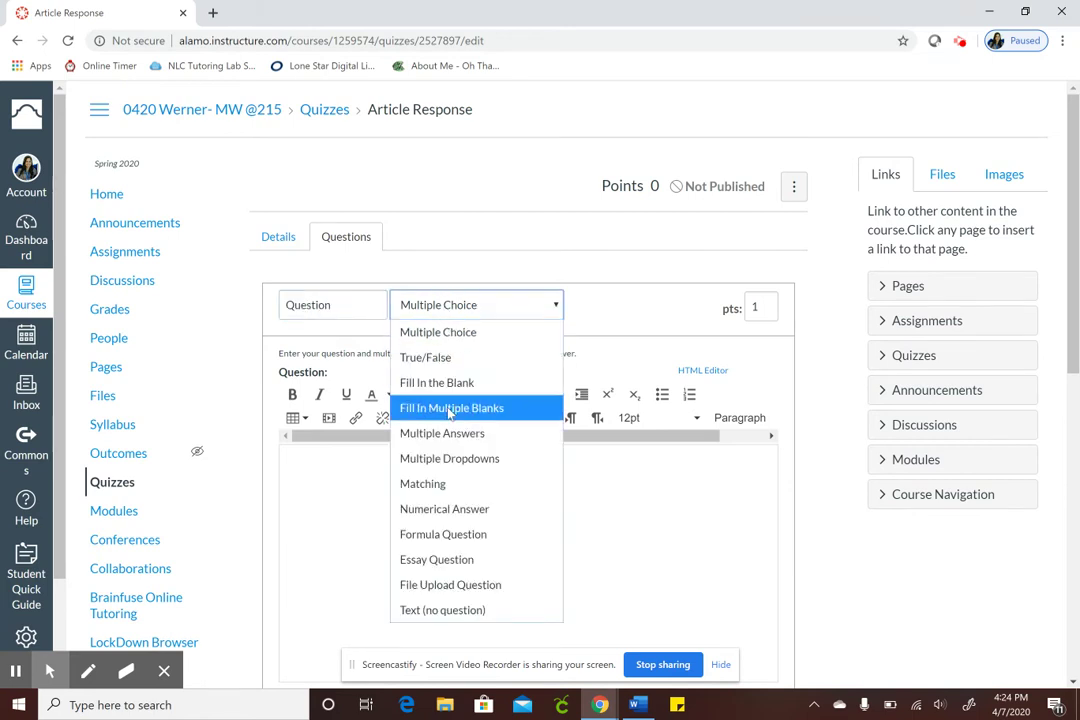
click(475, 562)
scroll(461, 530, down, 3)
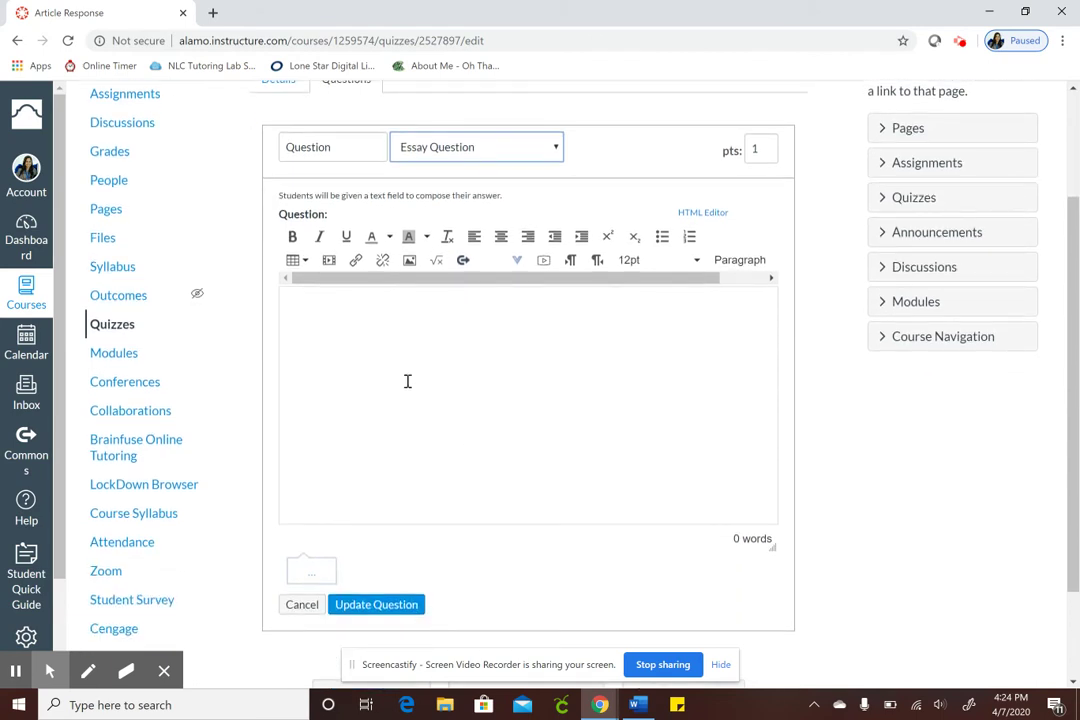
click(386, 343)
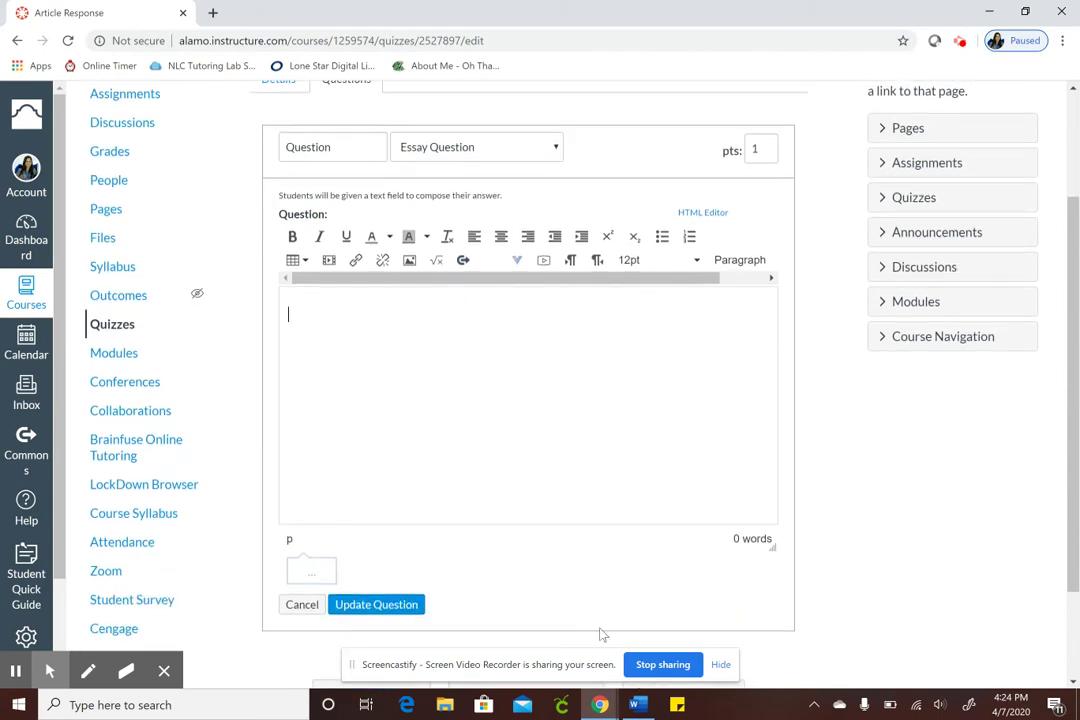
click(634, 705)
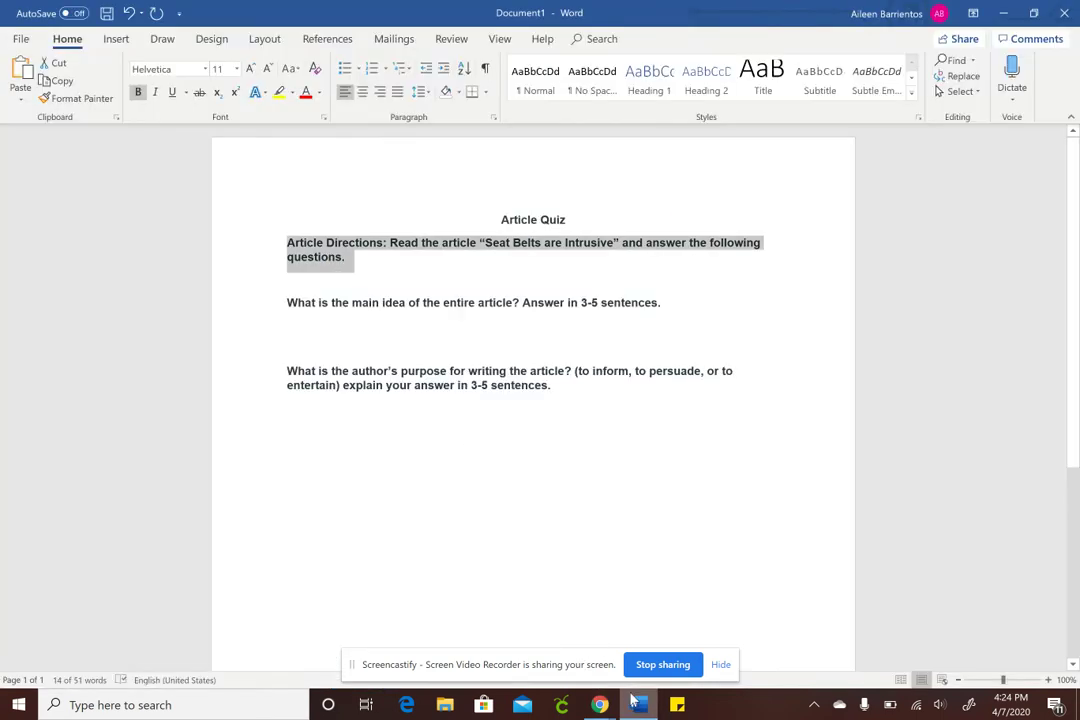
Copy the 'What is the main idea…' question line from Word for the Canvas question.
click(651, 301)
drag(634, 301, 299, 304)
key(ctrl+c)
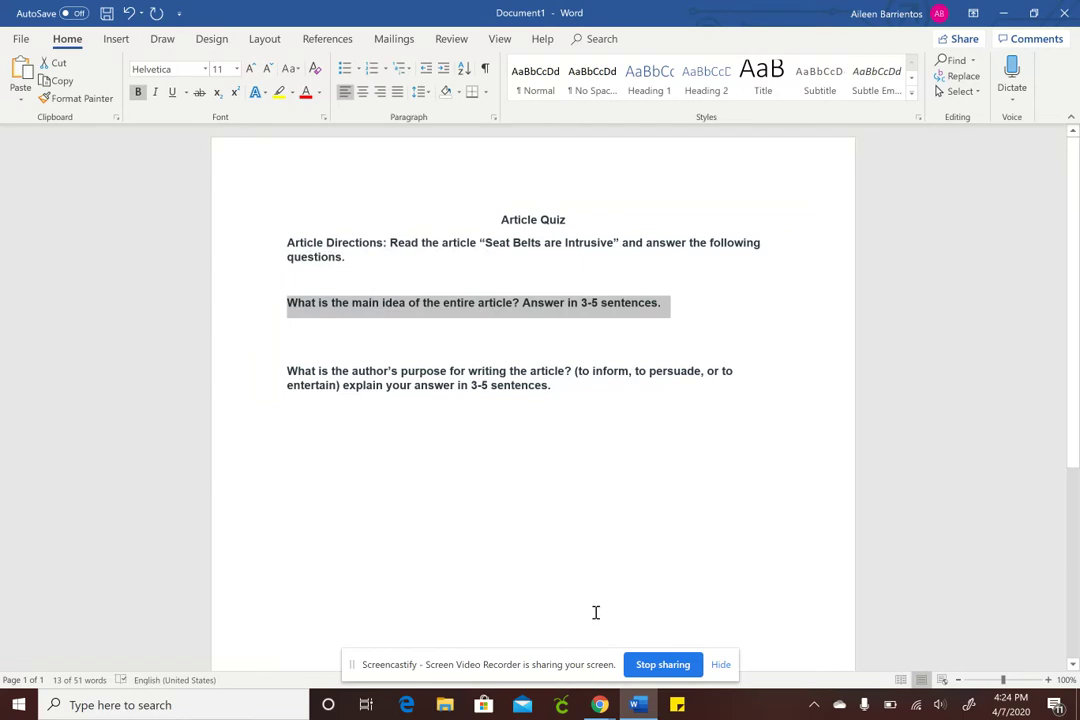
click(505, 590)
mouse_move(599, 705)
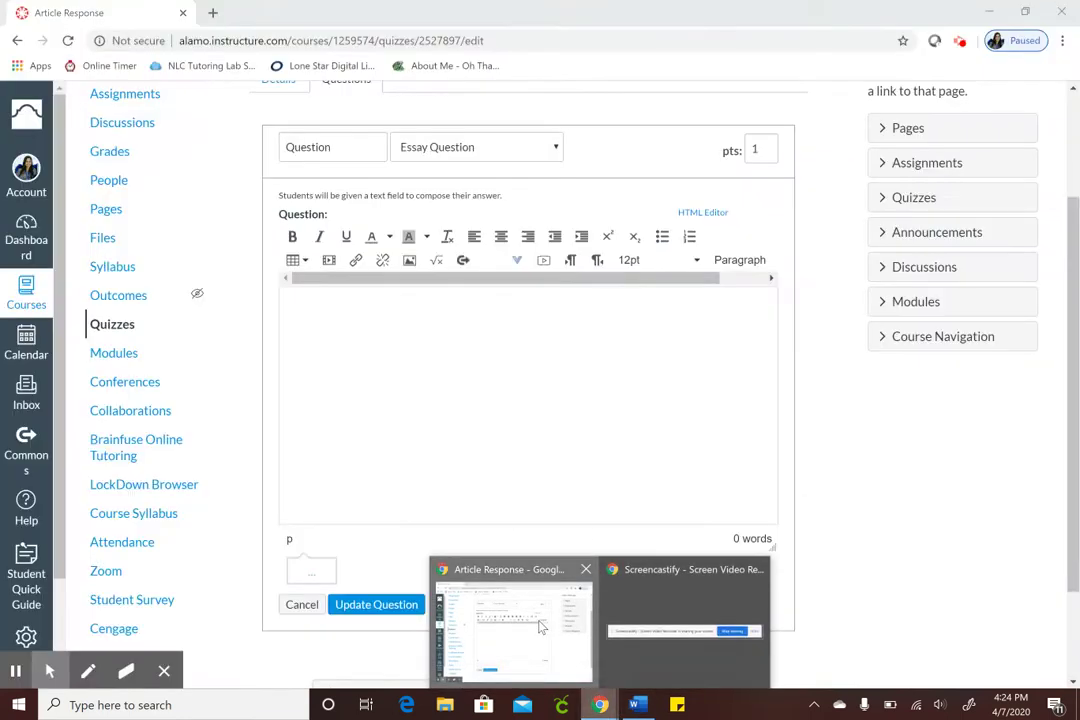
Paste the main-idea question text, update the question, and save the quiz unpublished.
click(540, 627)
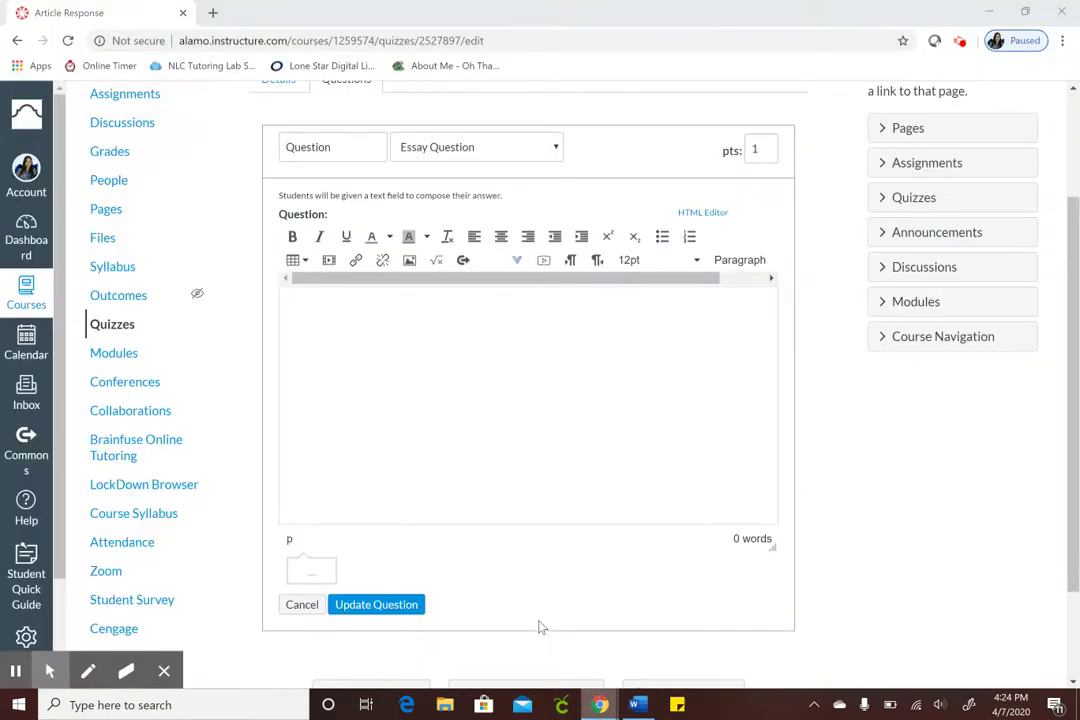
key(ctrl+v)
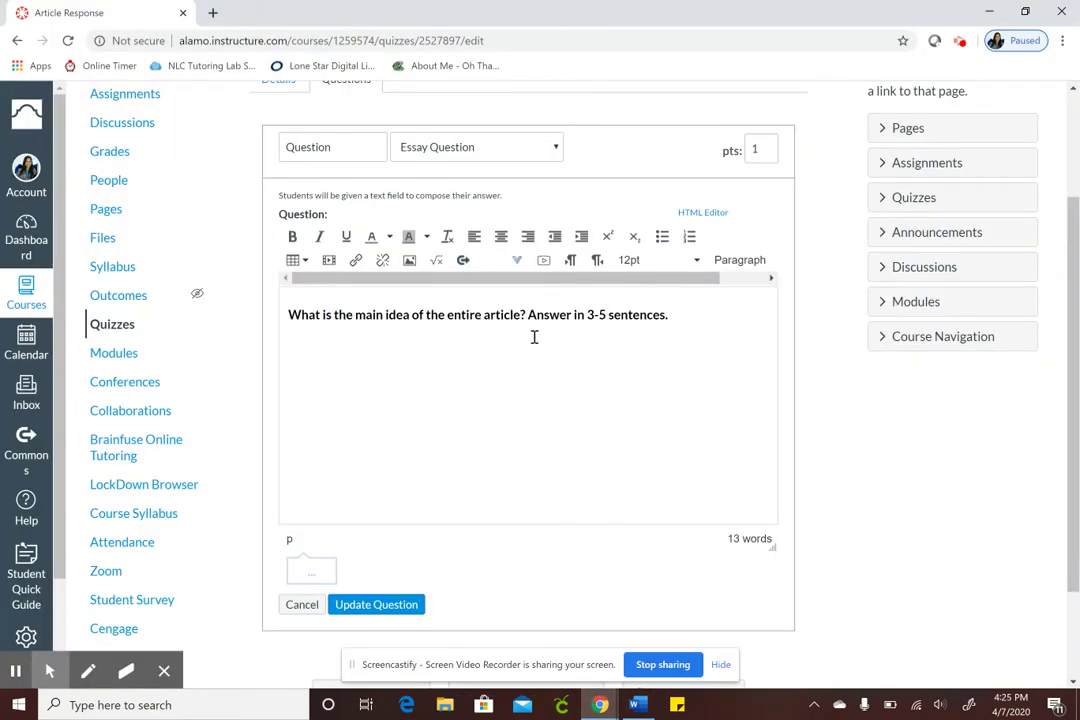
scroll(624, 325, down, 2)
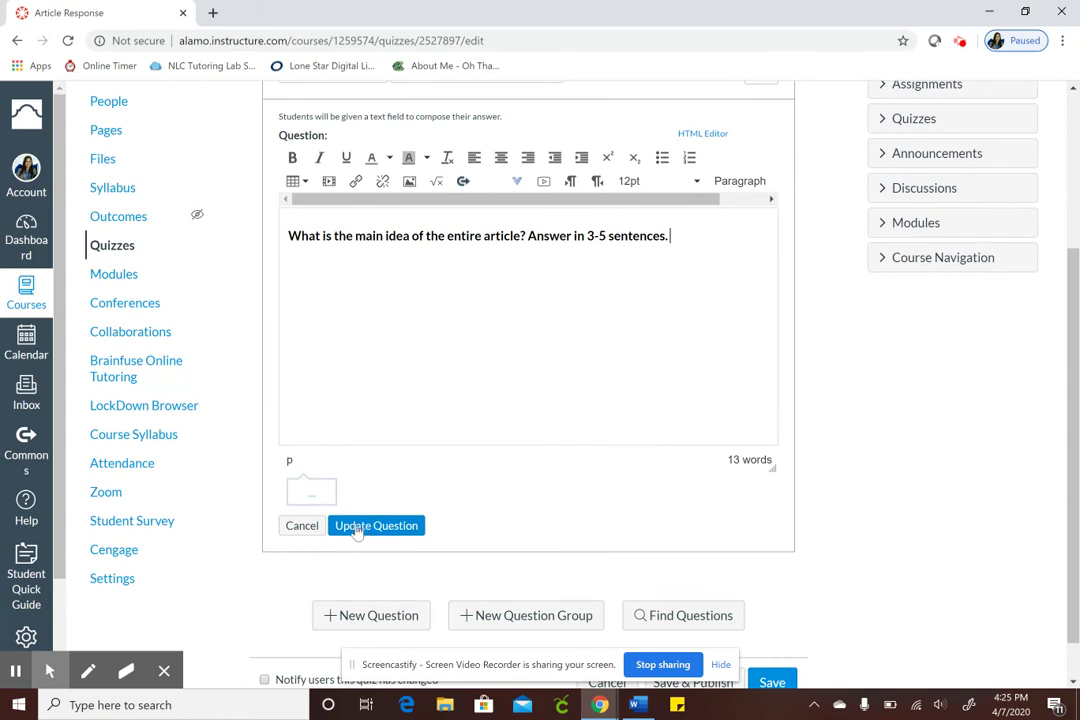
click(357, 528)
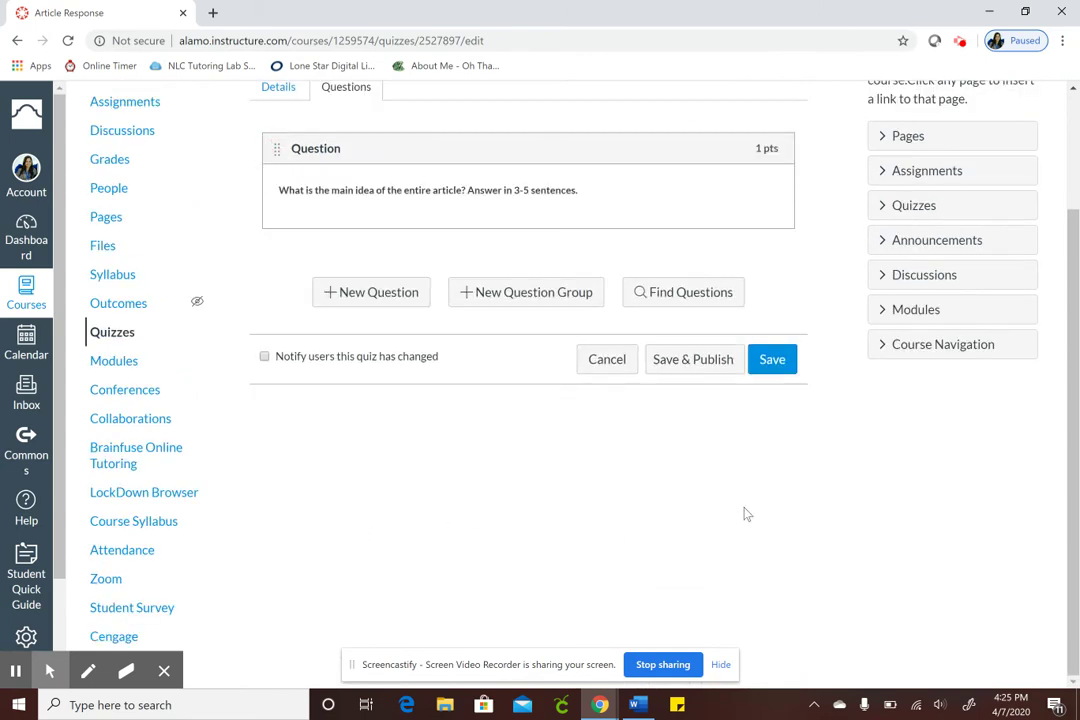
scroll(741, 520, up, 3)
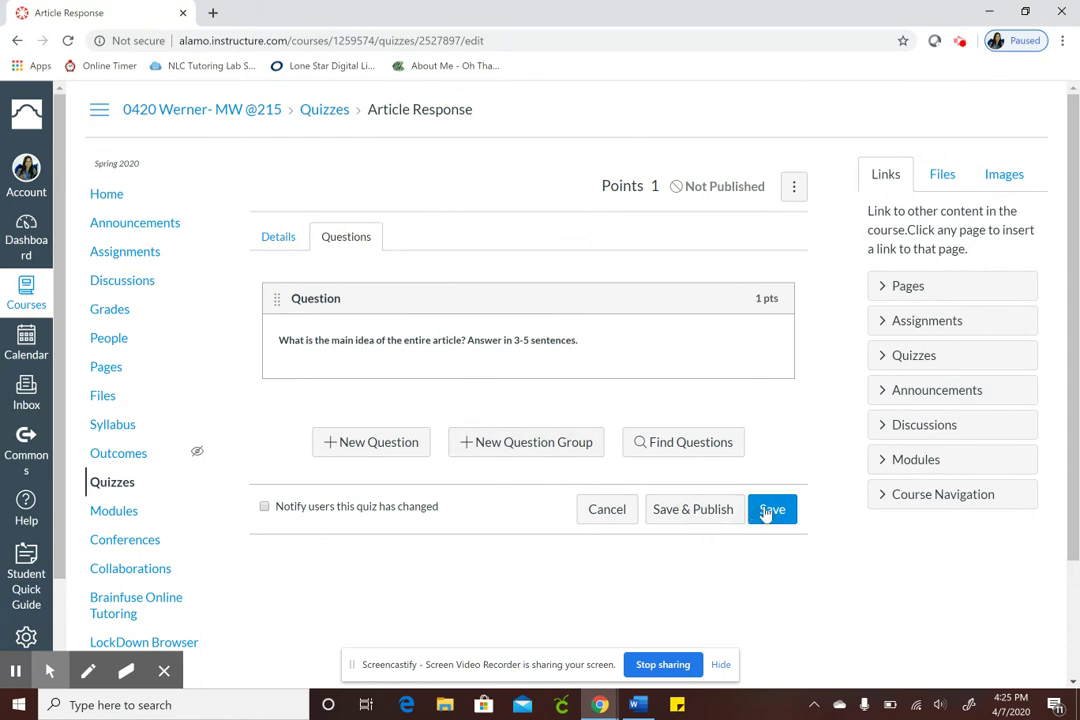
click(766, 512)
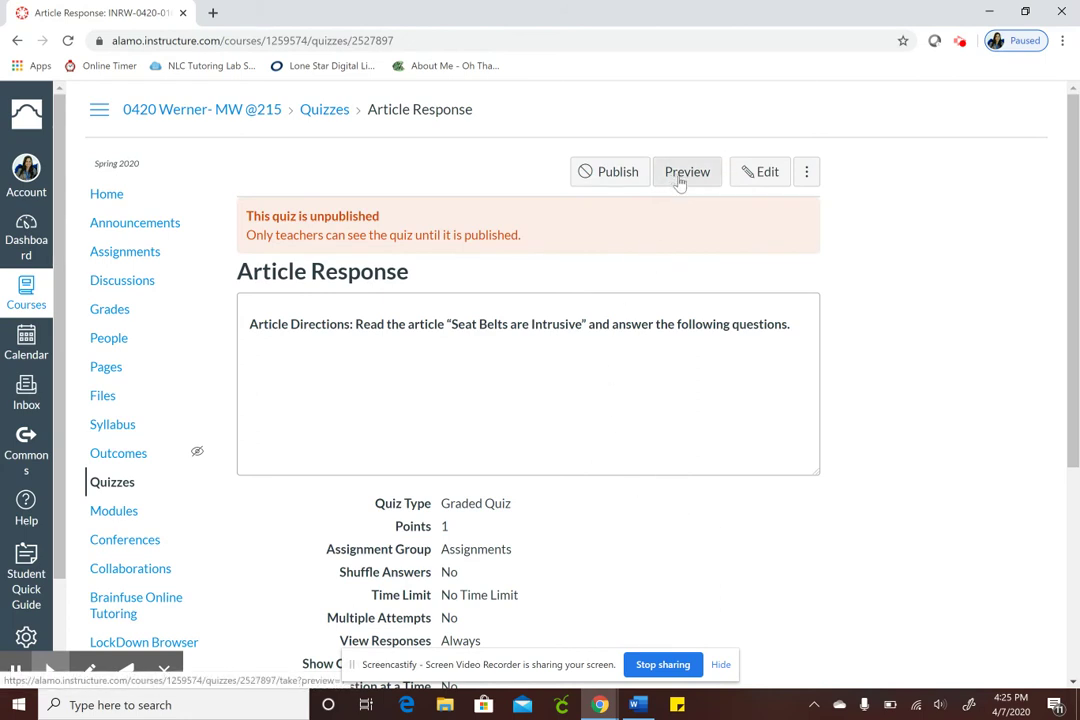
Preview the quiz and answer Question 1 with 'I think the main idea of the article is.....'.
click(679, 182)
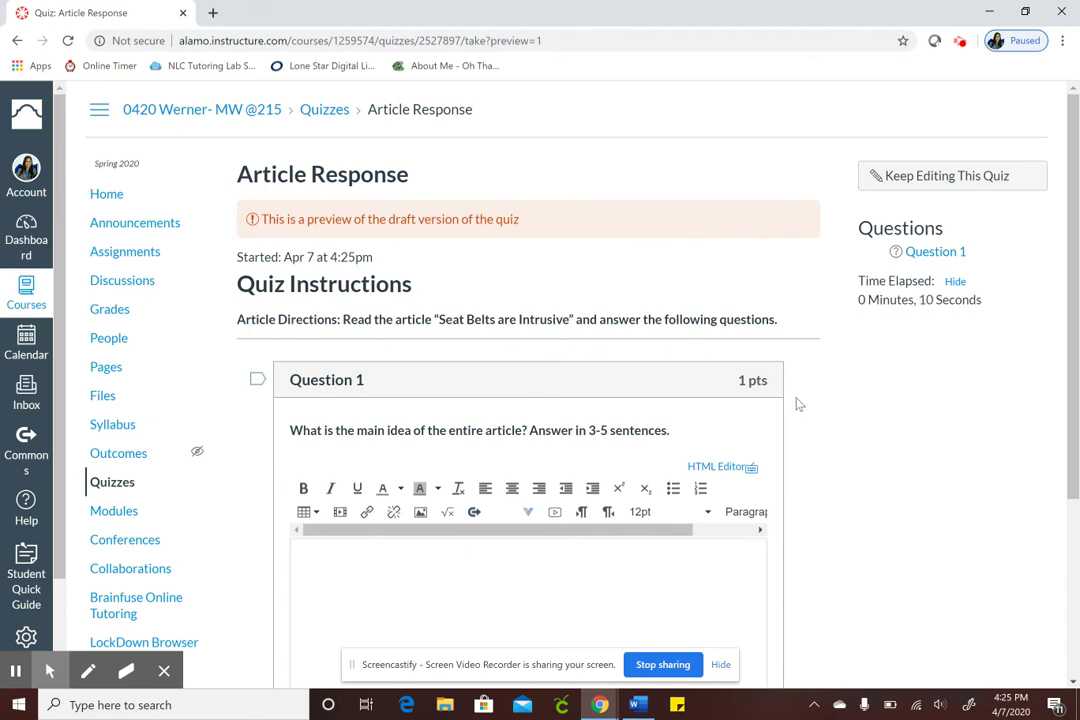
scroll(809, 415, down, 3)
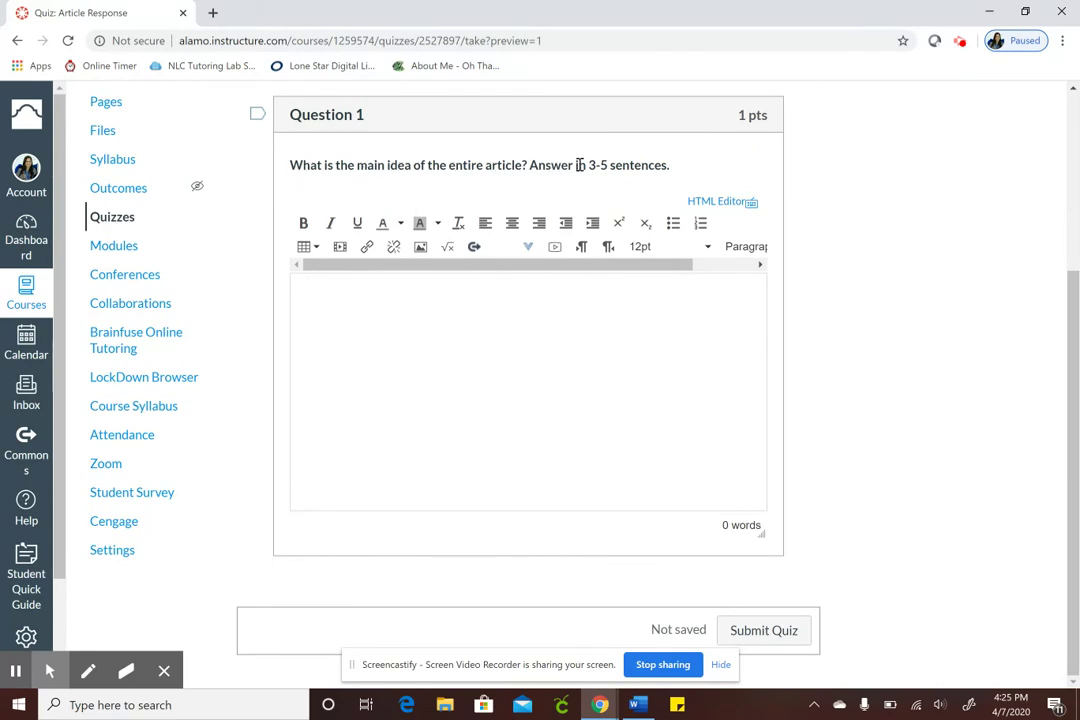
click(589, 357)
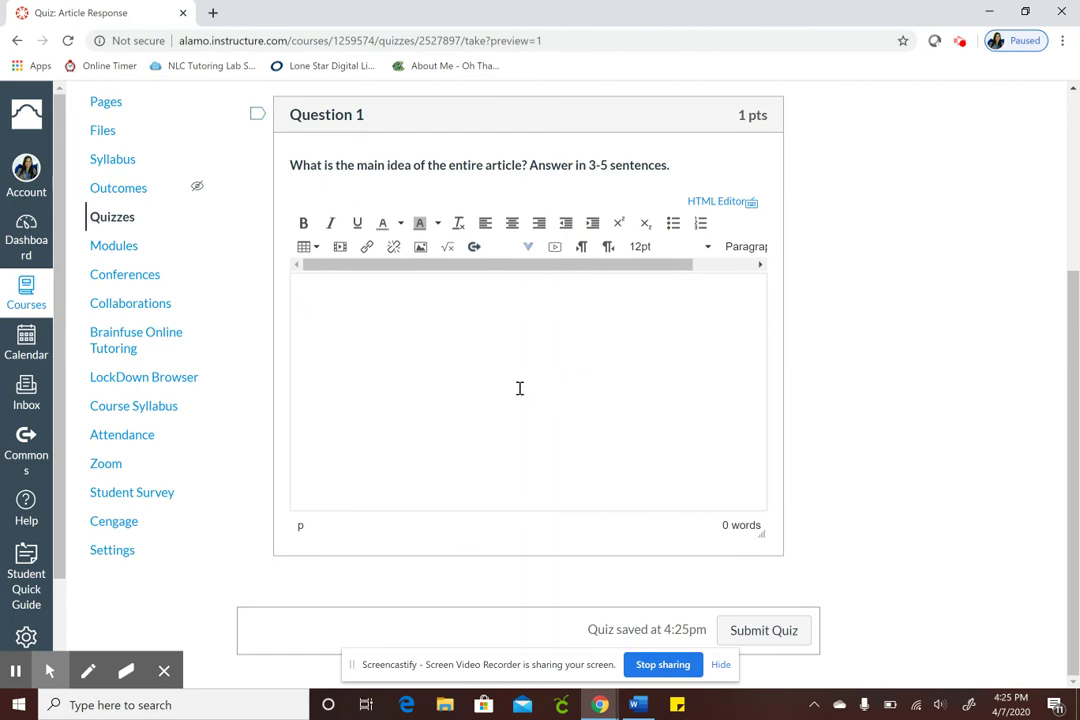
text(I think)
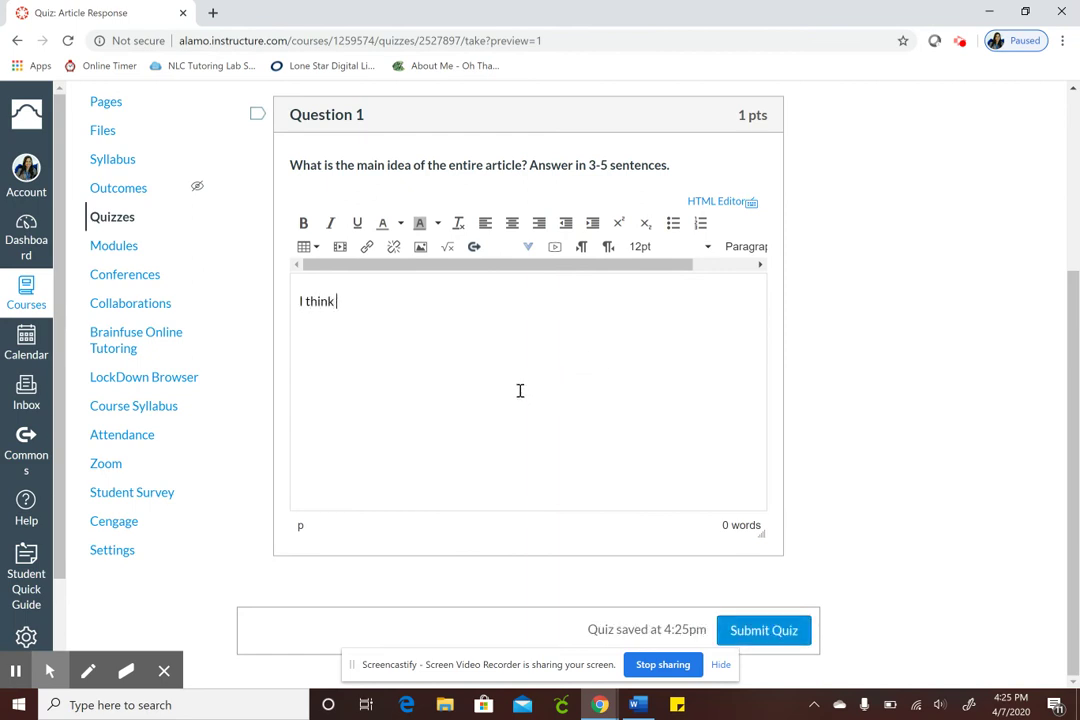
text( the main idea of )
text(the i)
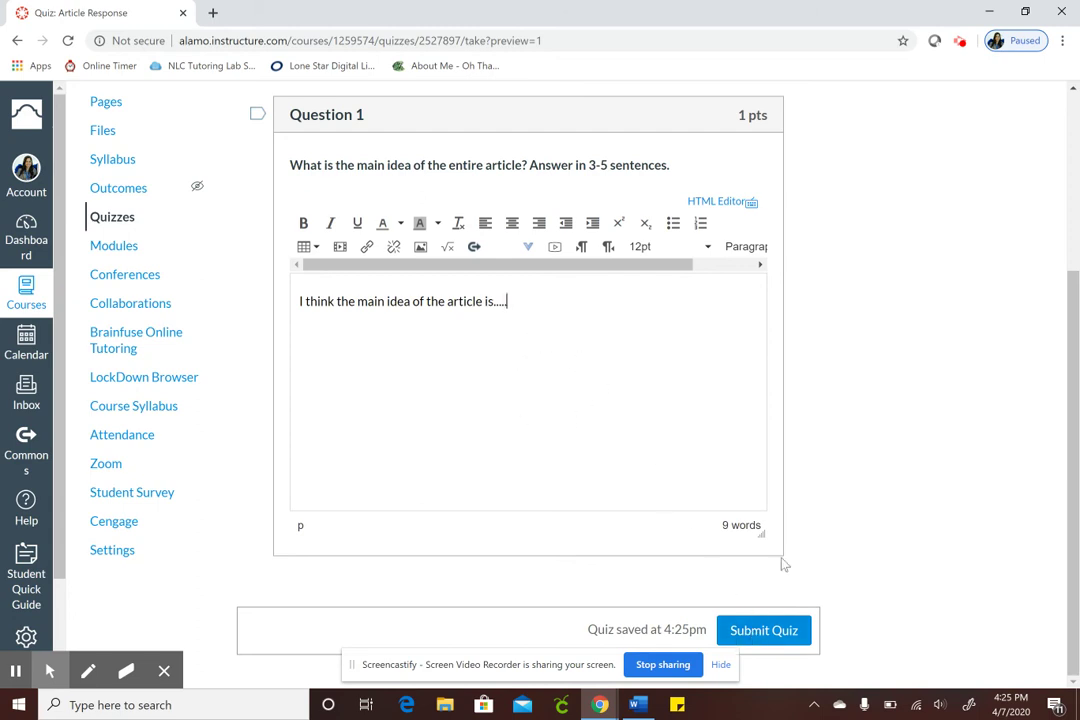
scroll(862, 478, up, 5)
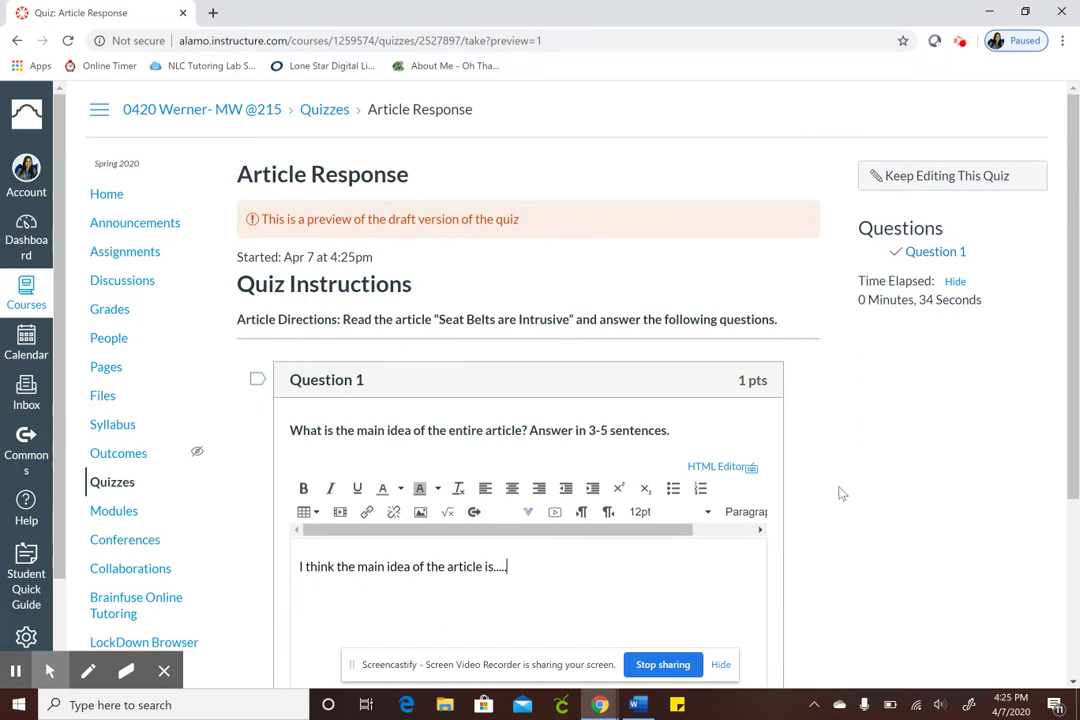
scroll(838, 497, down, 3)
scroll(840, 497, down, 1)
scroll(840, 497, up, 2)
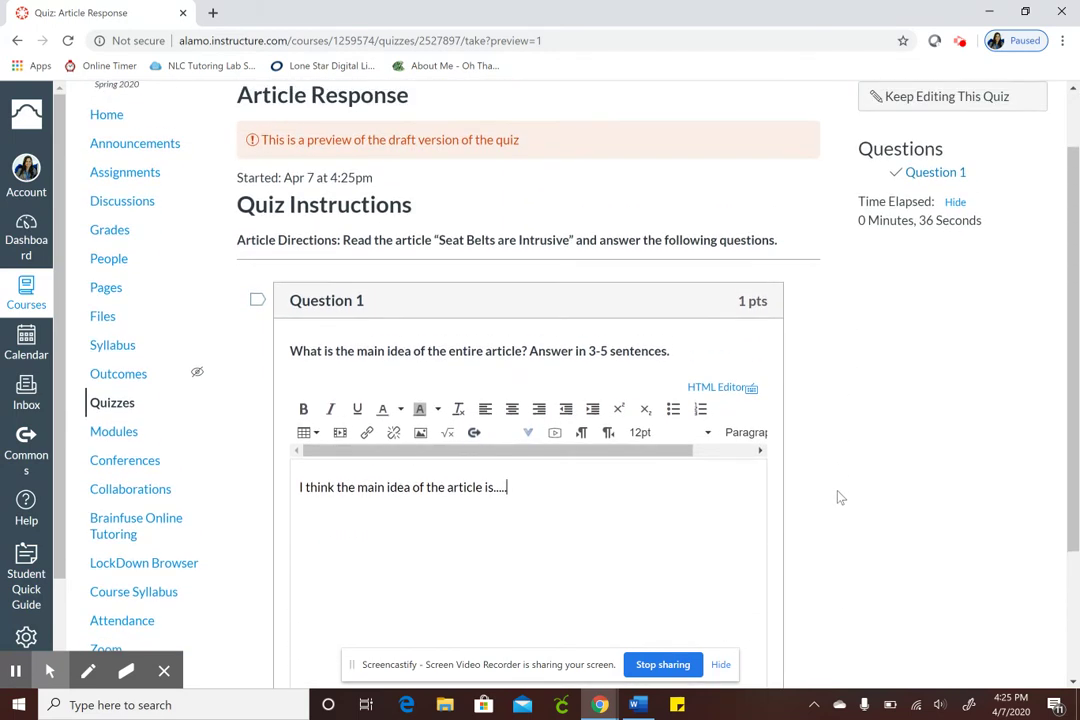